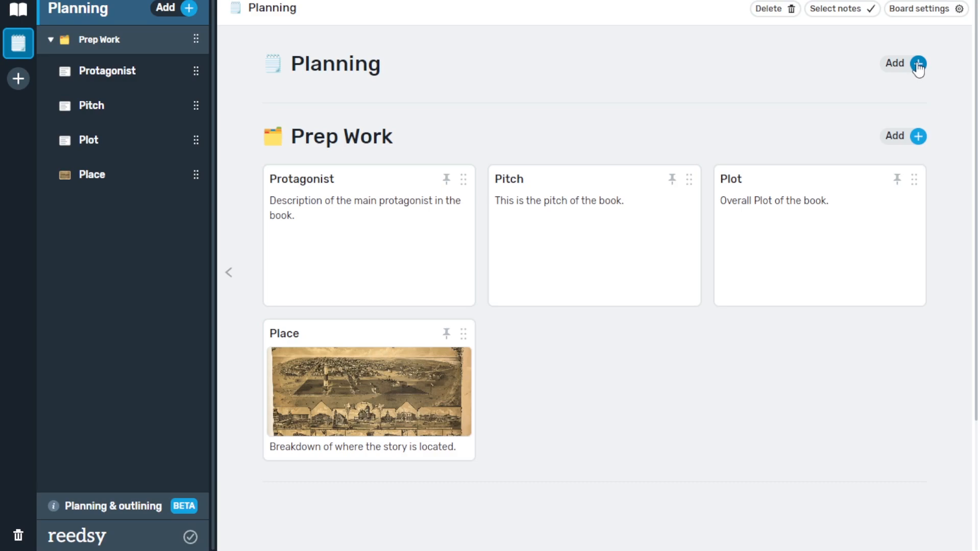
Create a Planning board folder named Characters with the single bust silhouette emoji as its icon.
left_click(189, 9)
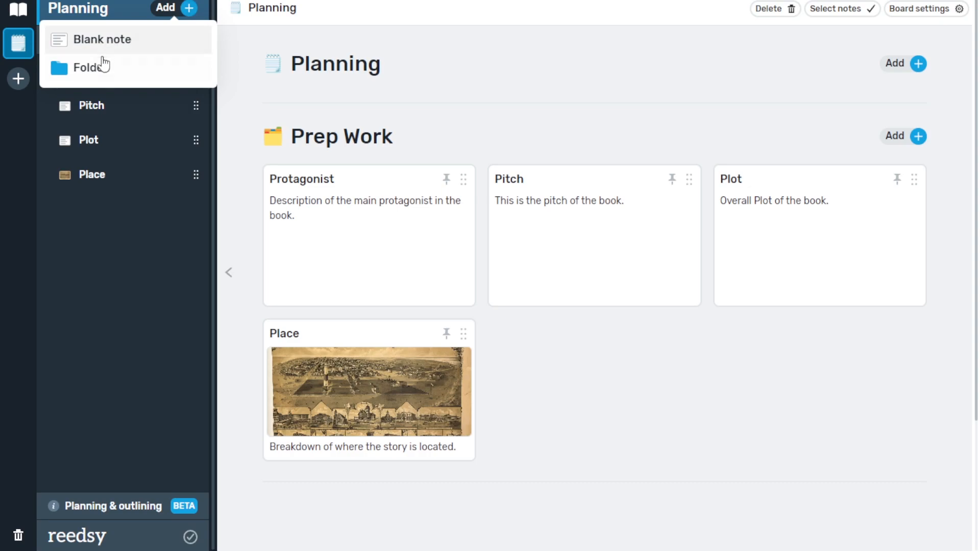
left_click(100, 74)
left_click(425, 266)
type("Characters")
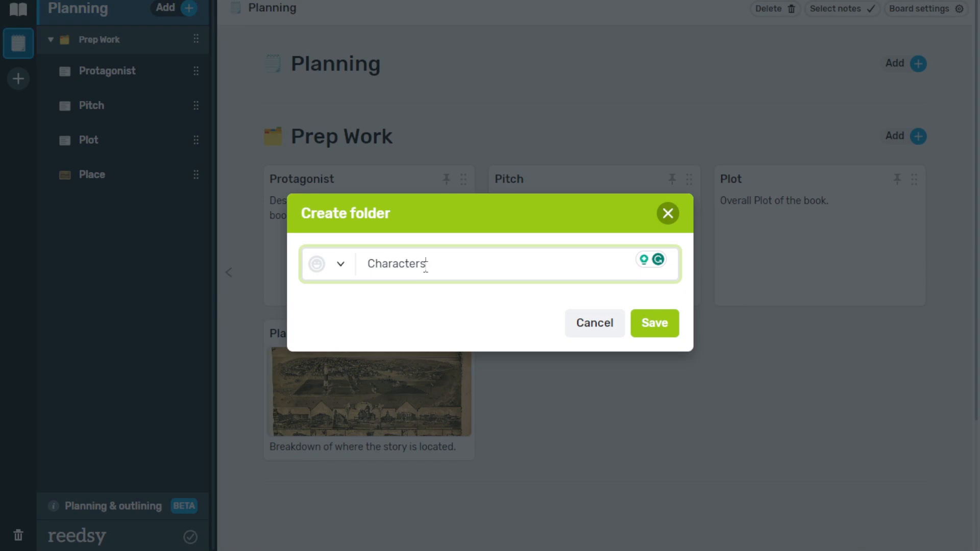
left_click(339, 269)
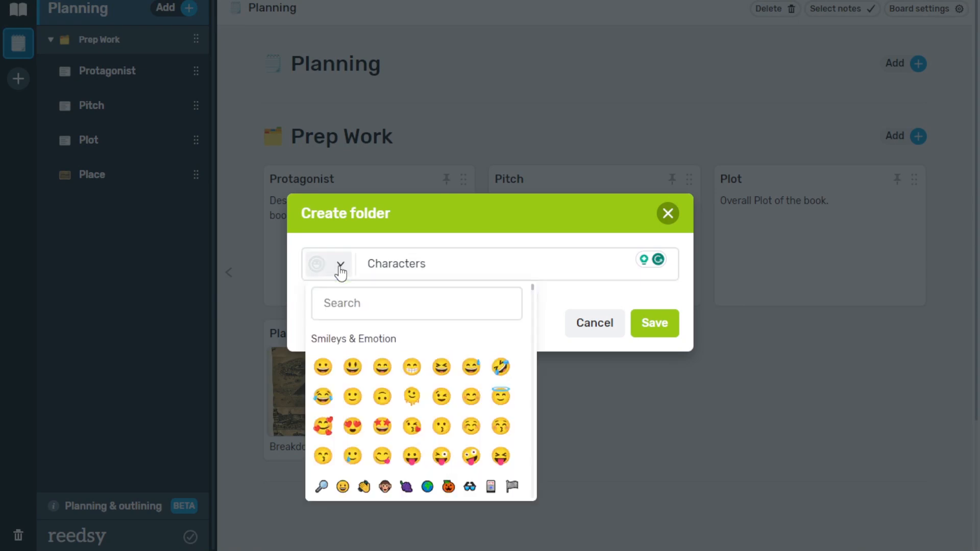
scroll(410, 362, "down", 12)
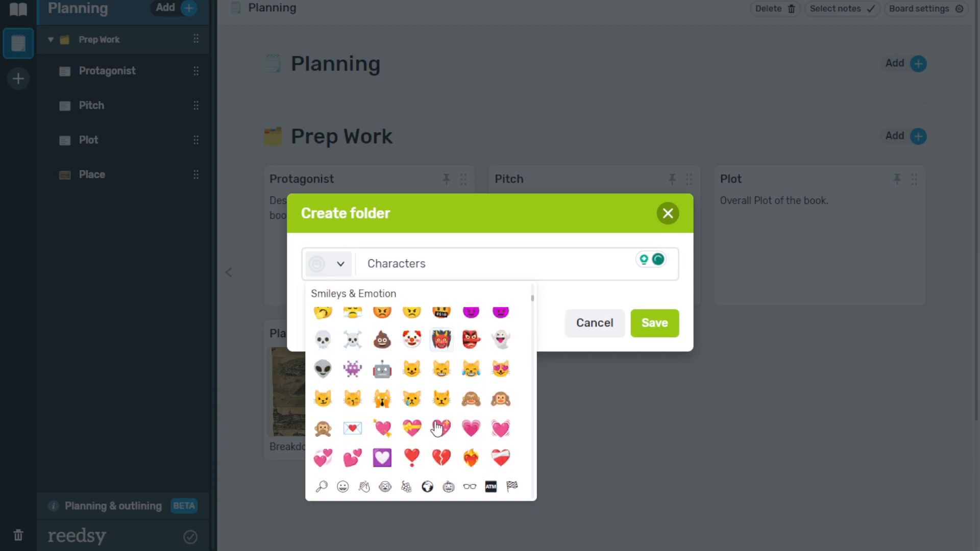
scroll(436, 428, "down", 10)
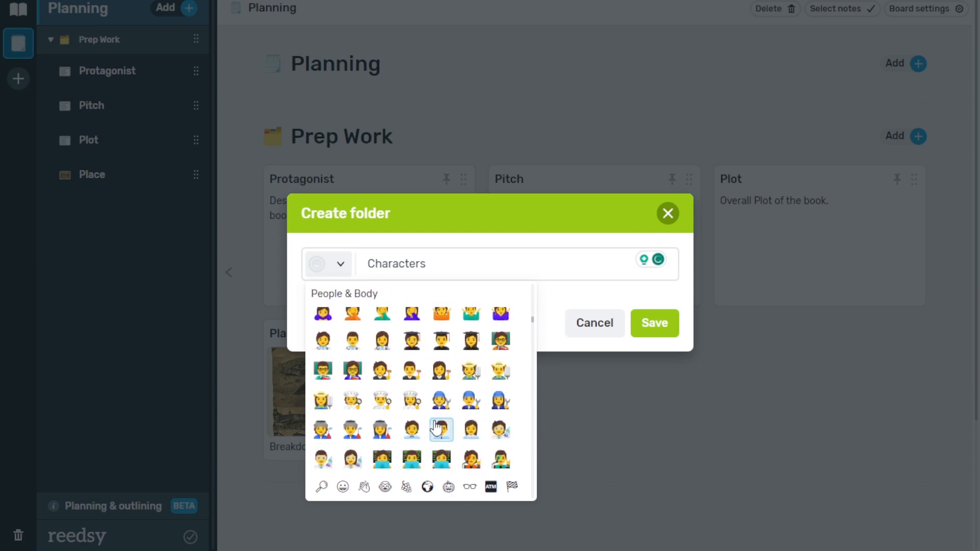
scroll(435, 427, "down", 10)
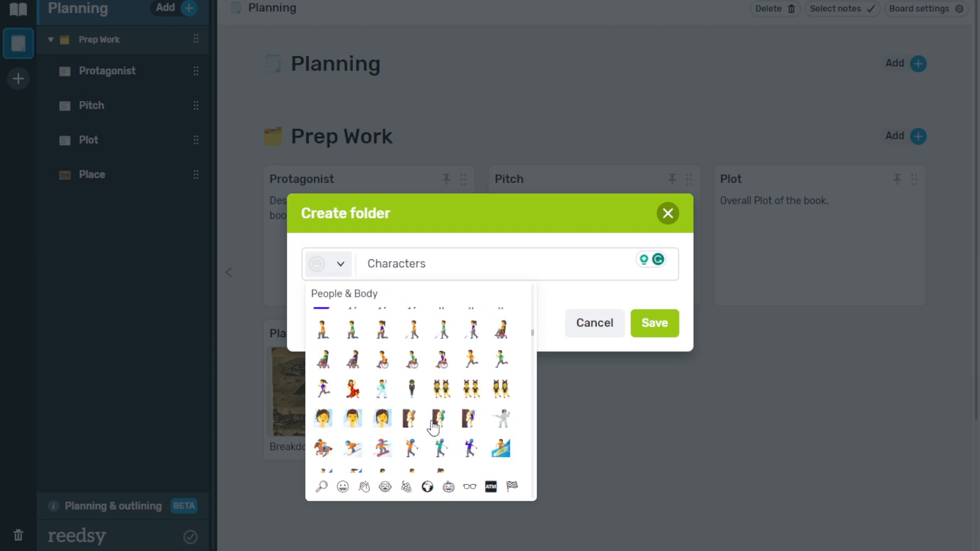
scroll(433, 427, "down", 5)
left_click(382, 363)
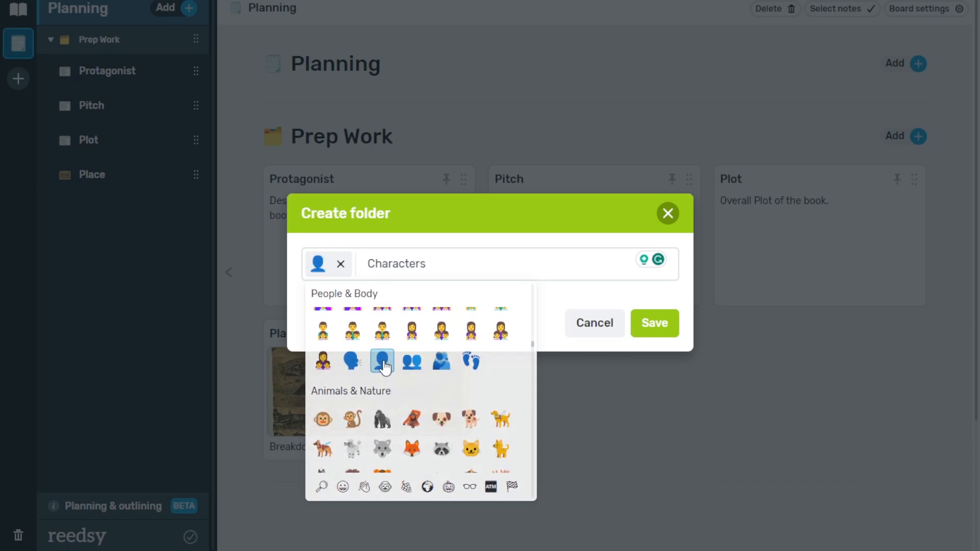
left_click(654, 324)
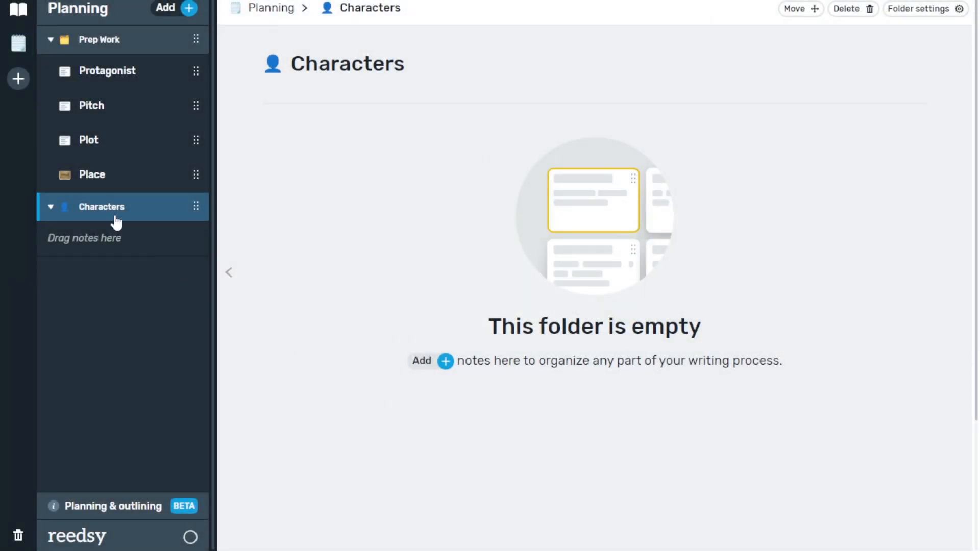
Move the Protagonist note from the Prep Work folder into the Characters folder.
left_click(167, 77)
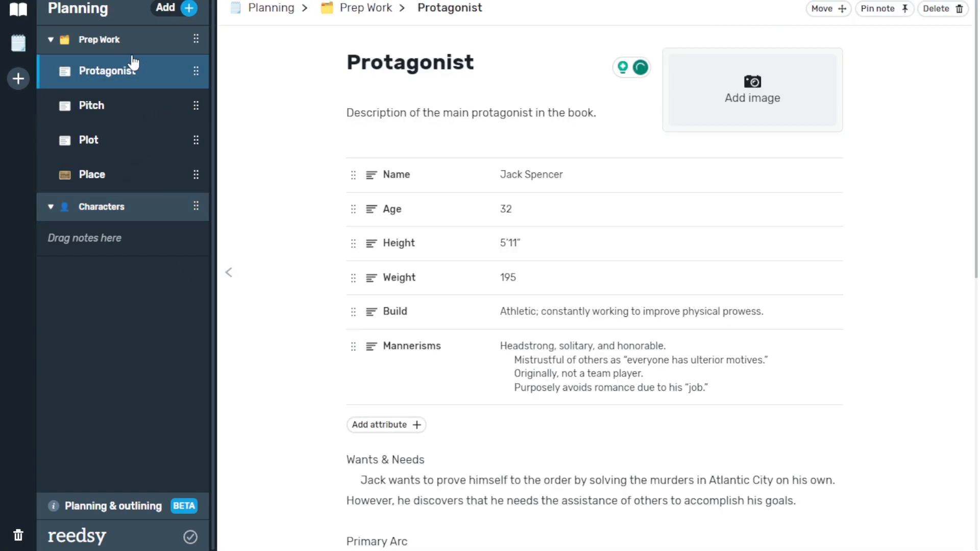
left_click_drag(194, 70, 137, 224)
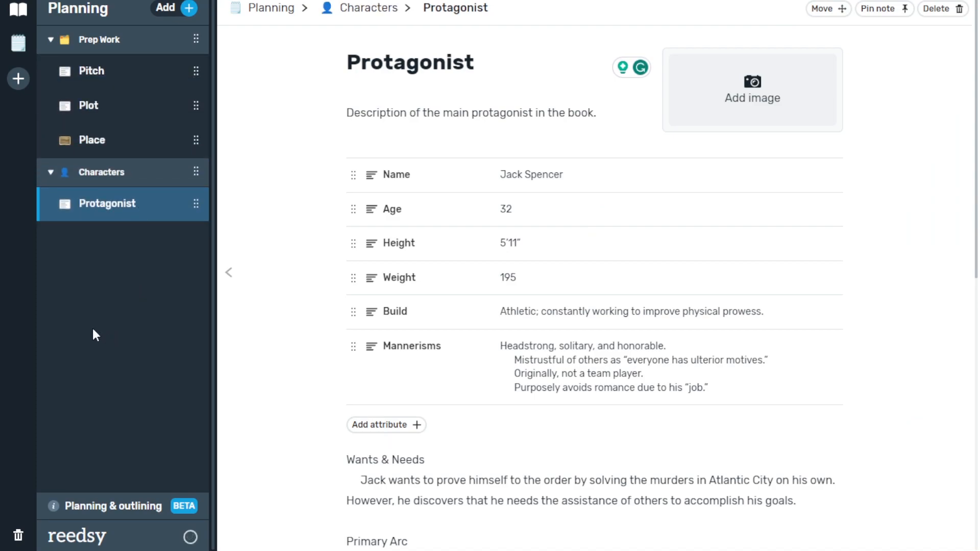
left_click(51, 175)
left_click(50, 174)
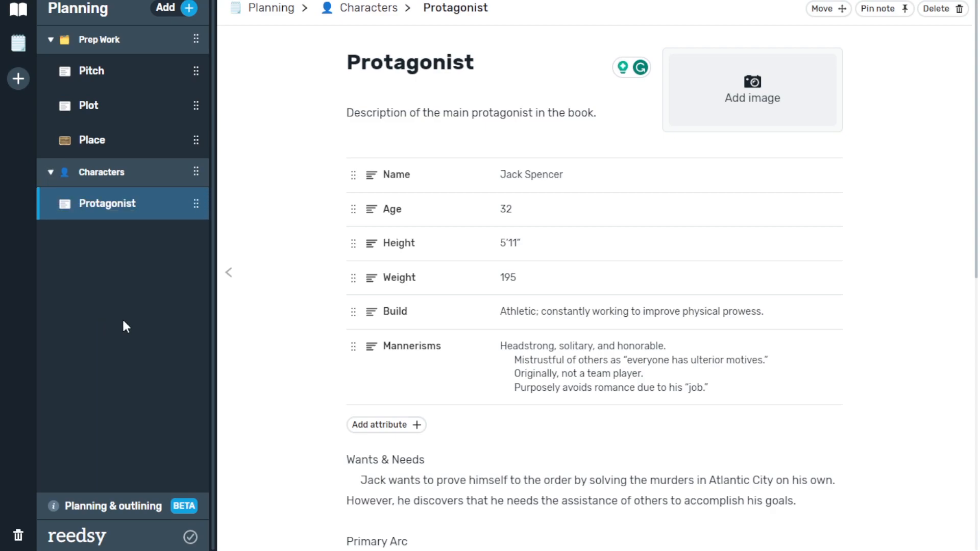
Add a note in the Characters folder titled with the assistant character's full name and describe them as the protagonist's assistant.
left_click(120, 173)
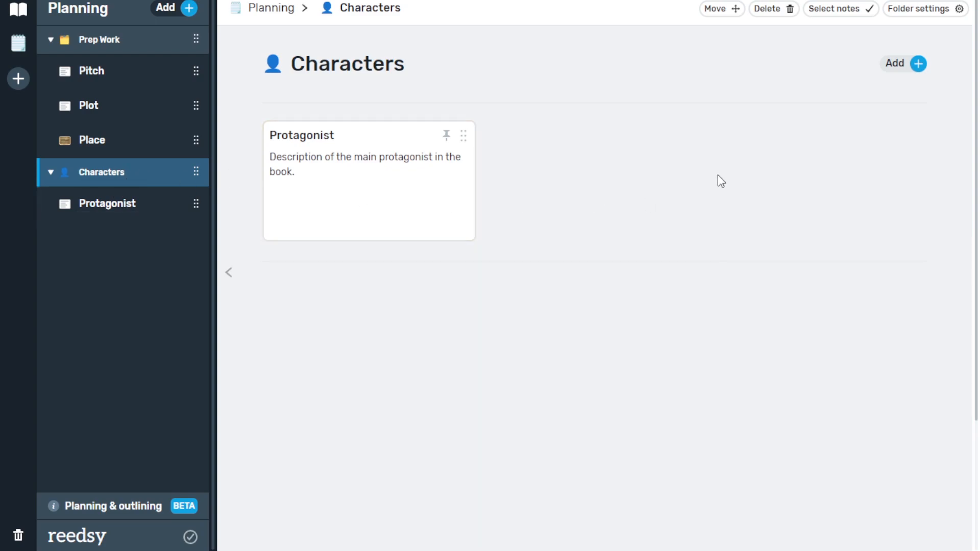
left_click(916, 65)
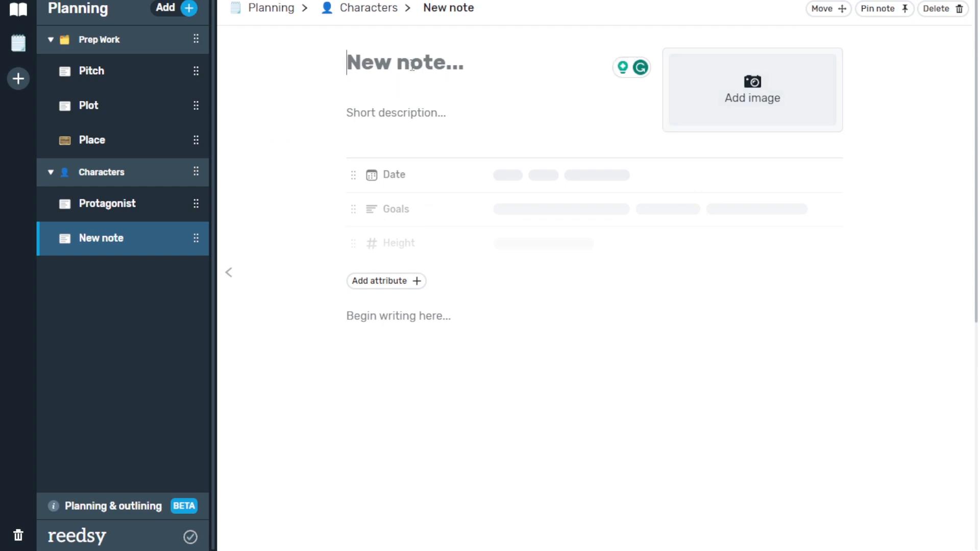
type("Charlie Wright")
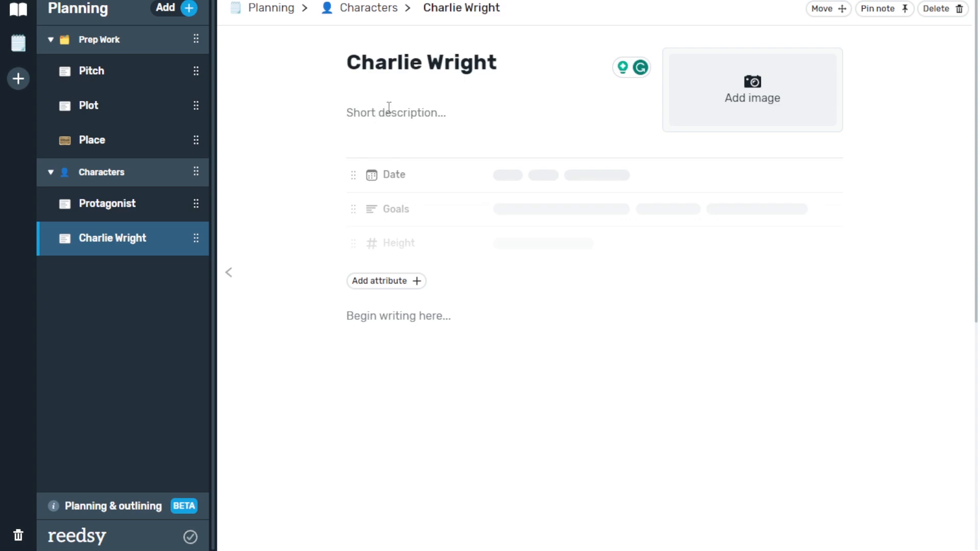
left_click(389, 107)
type("Jack'")
type("s assistant.")
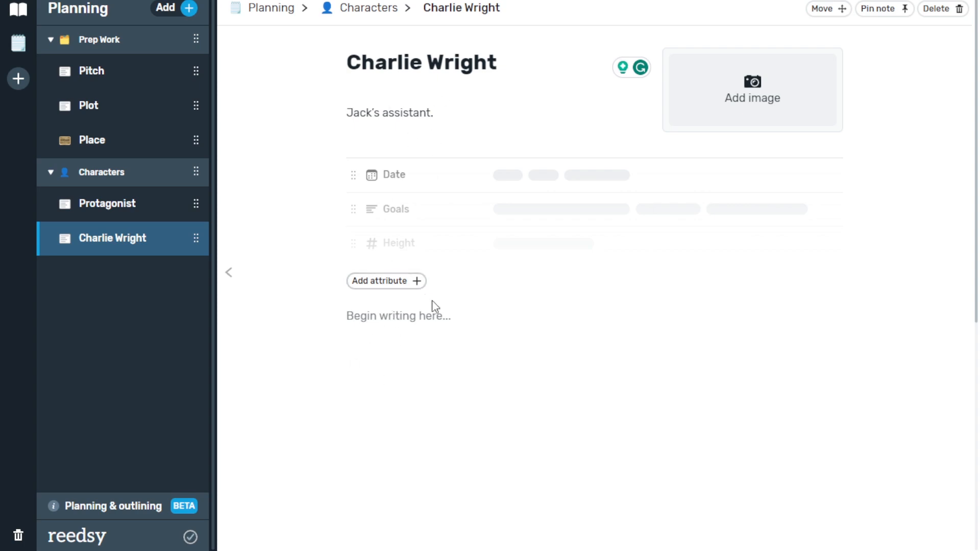
Retitle the Protagonist note with the protagonist's full name.
left_click(107, 210)
double_click(429, 54)
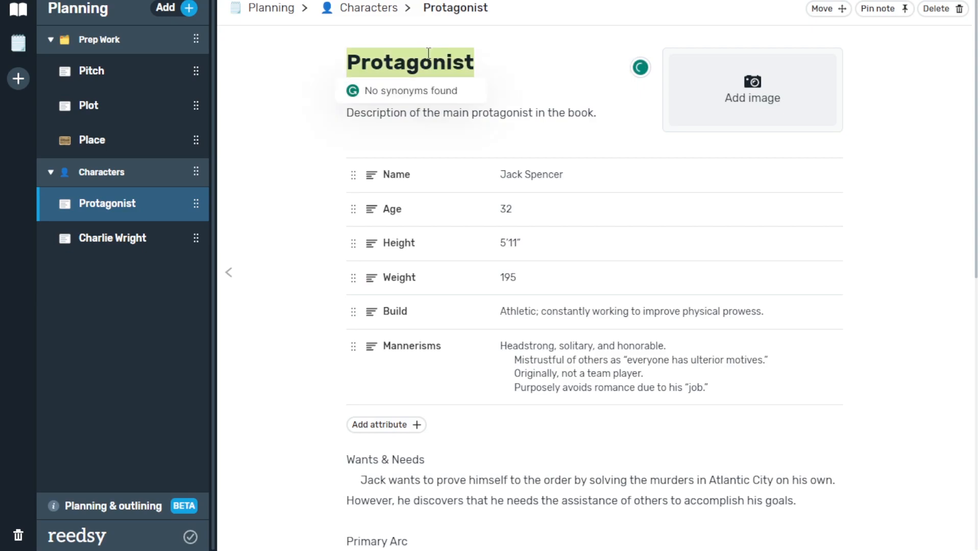
type("Jack SPen")
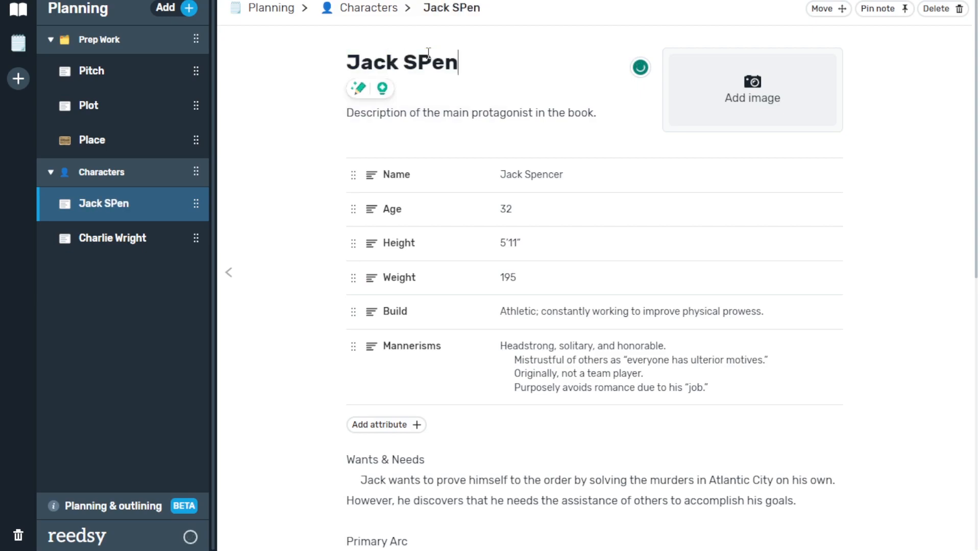
key("BackSpace")
key("BackSpace")
key("BackSpace")
type("pencer")
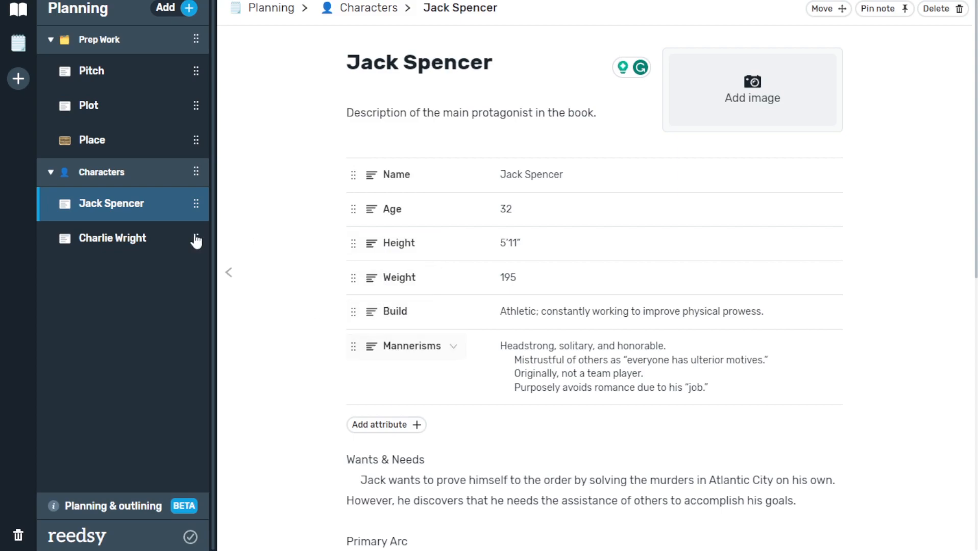
Add a Name text attribute to the assistant character's note and enter the character's full name.
left_click(114, 247)
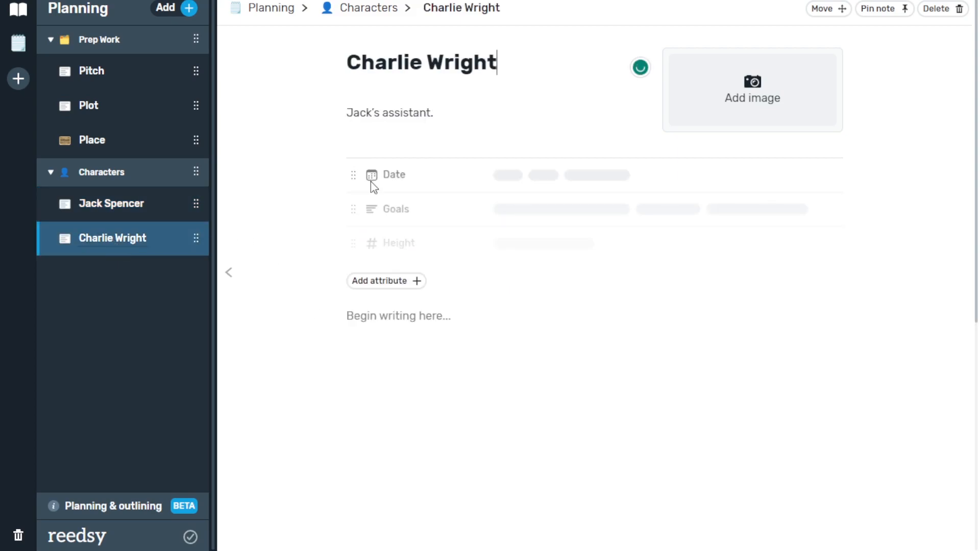
left_click(395, 287)
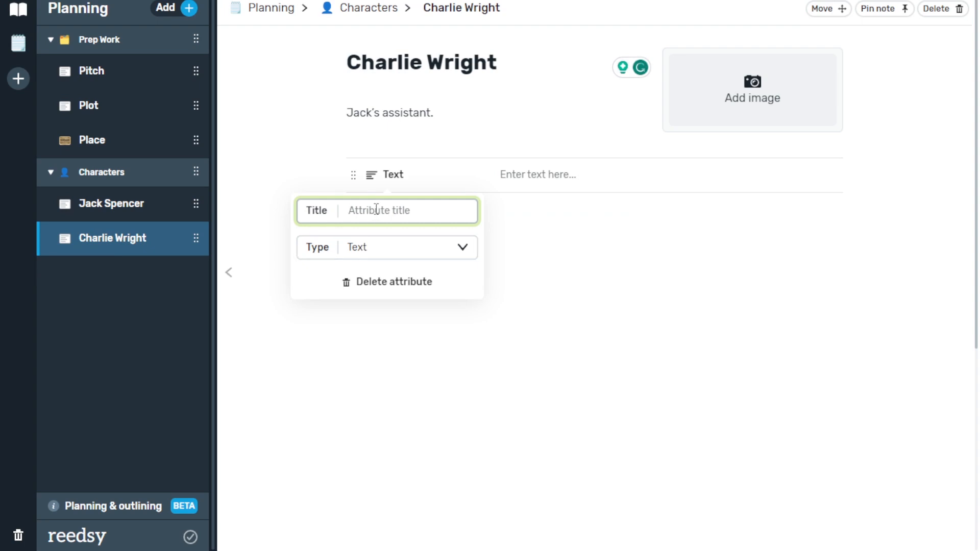
type("Name")
key("Return")
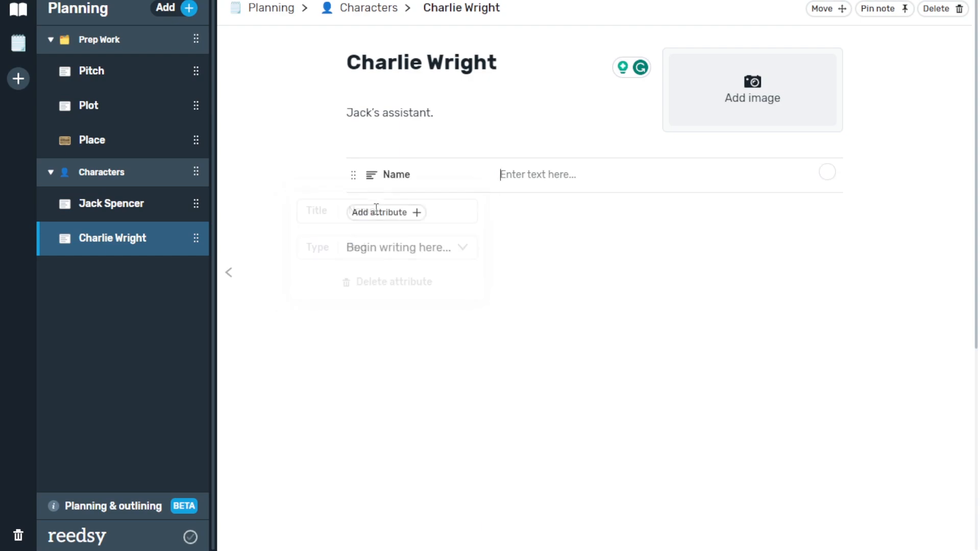
type("Charlie Writht")
key("Return")
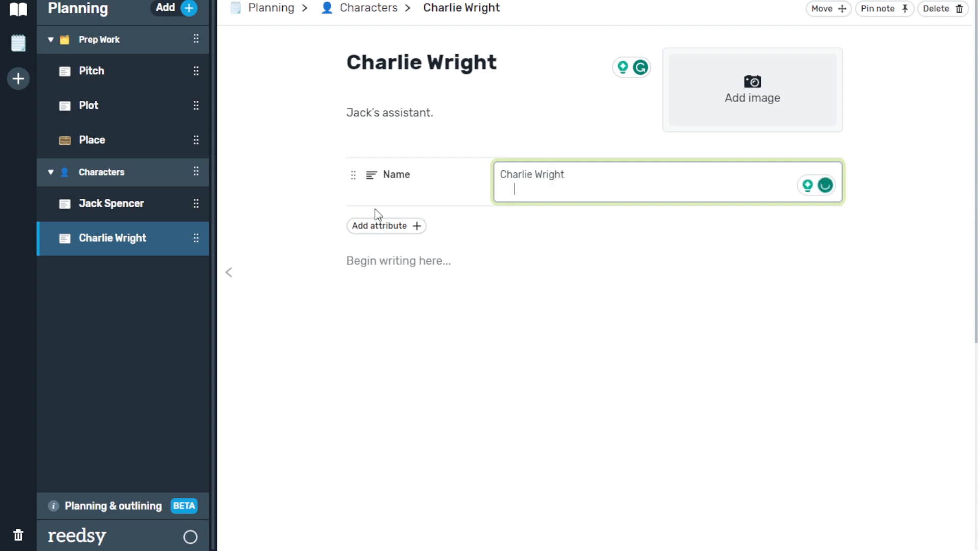
key("BackSpace")
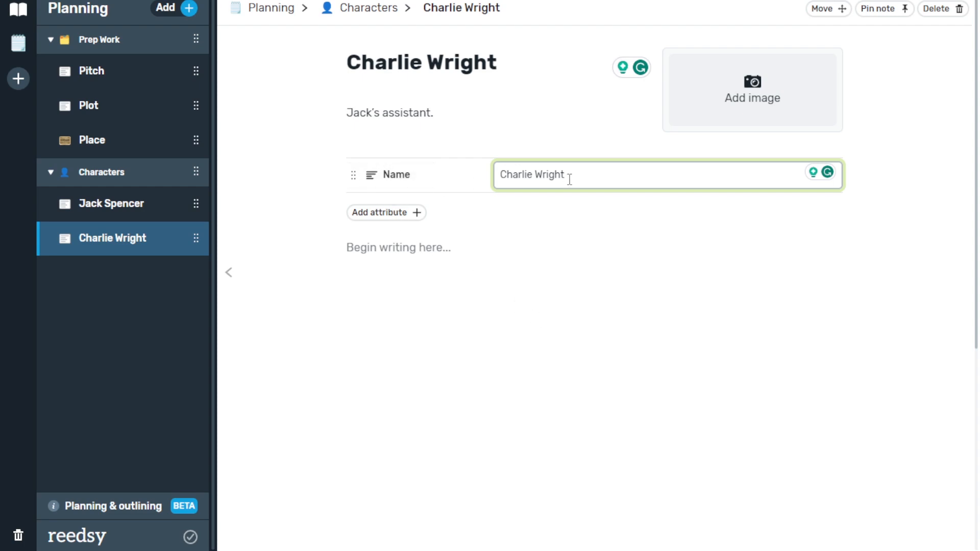
Add an Age text attribute to the assistant character's note with the value 20.
left_click(392, 217)
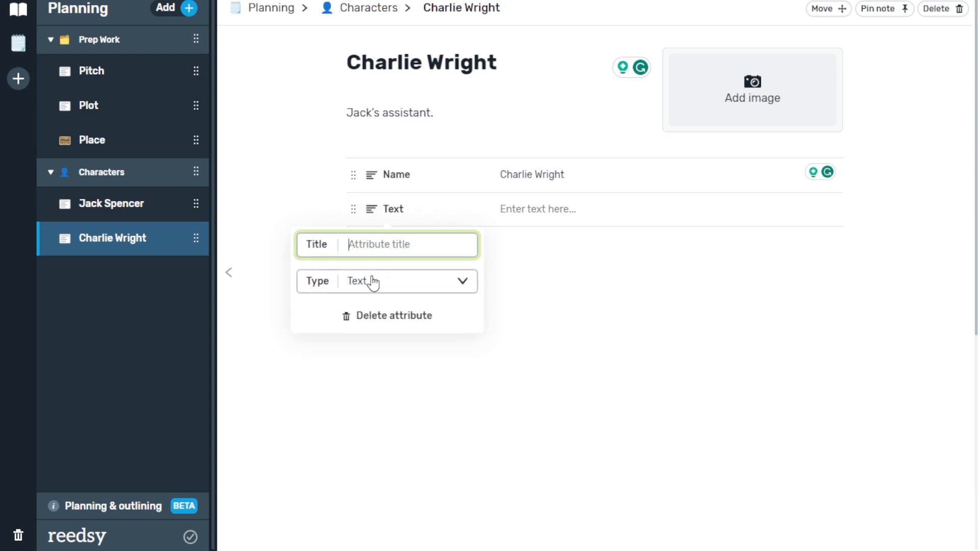
type("Age")
key("Return")
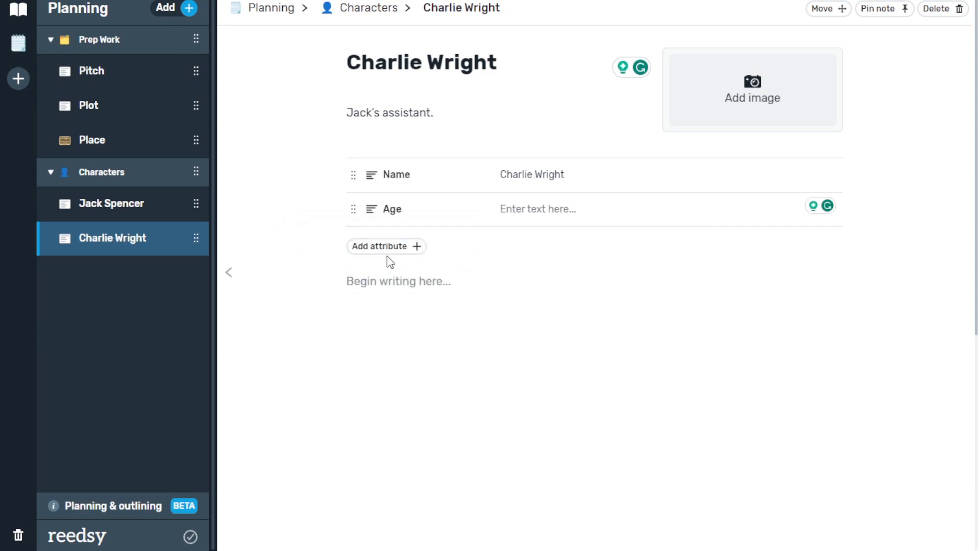
type("20")
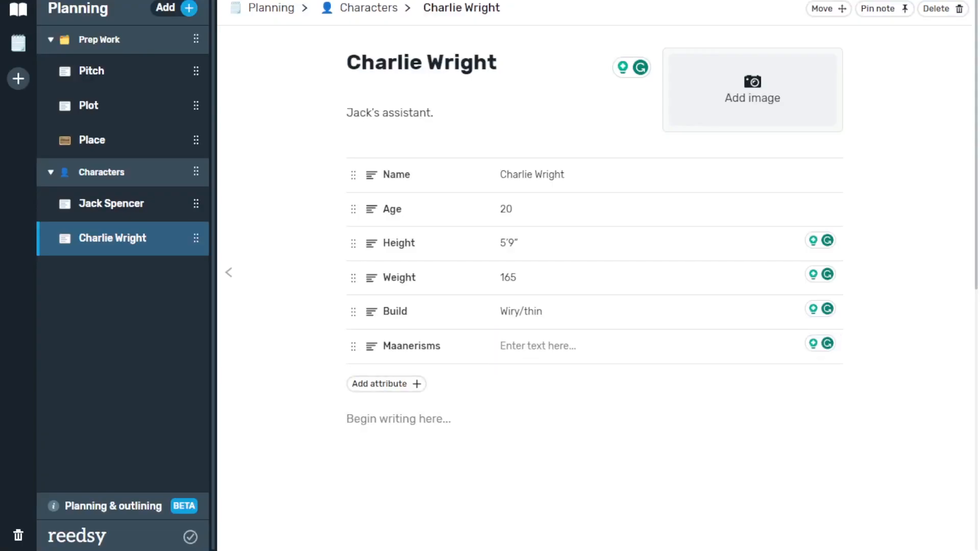
Correct the title of the misspelled last attribute in the assistant character's note to Mannerisms.
left_click(569, 346)
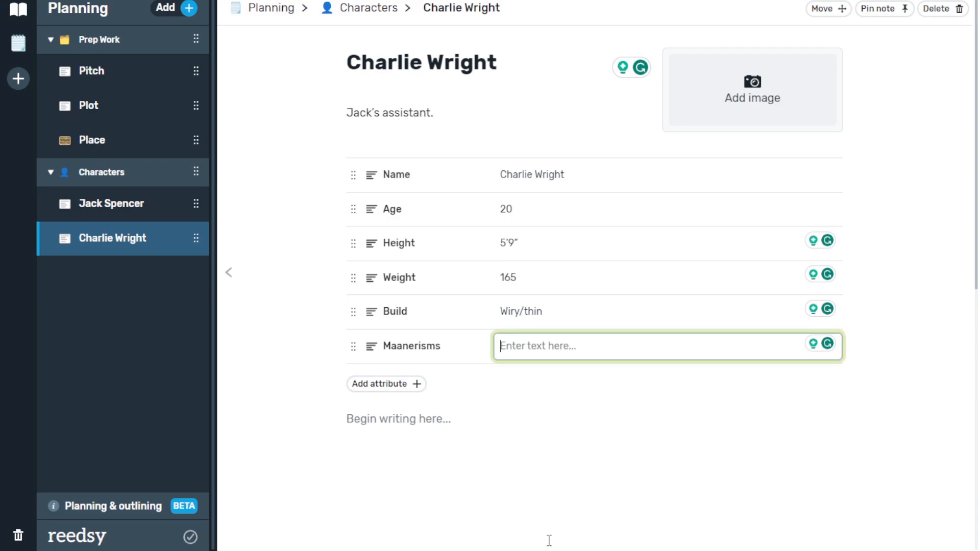
left_click(415, 348)
left_click(384, 380)
key("BackSpace")
key("Return")
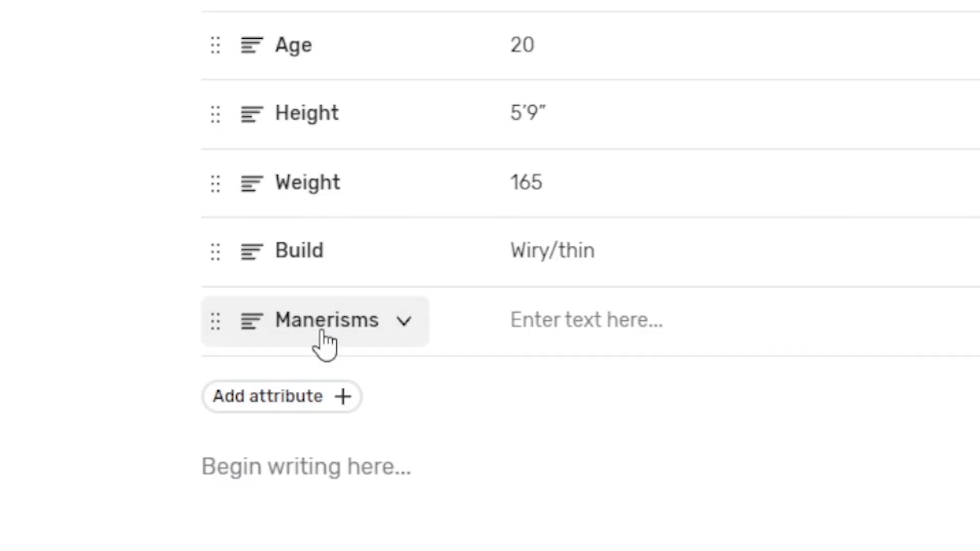
left_click(406, 348)
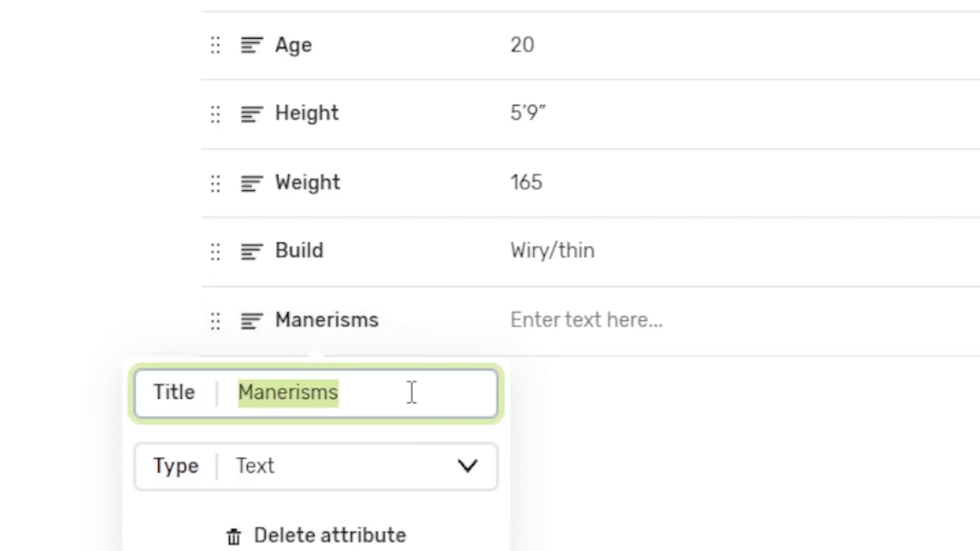
left_click(279, 388)
type("n")
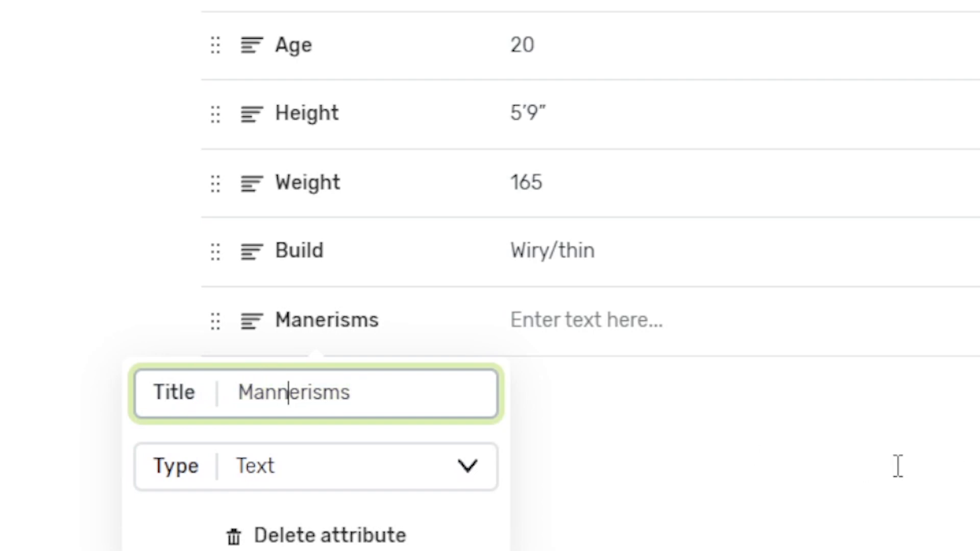
left_click(514, 403)
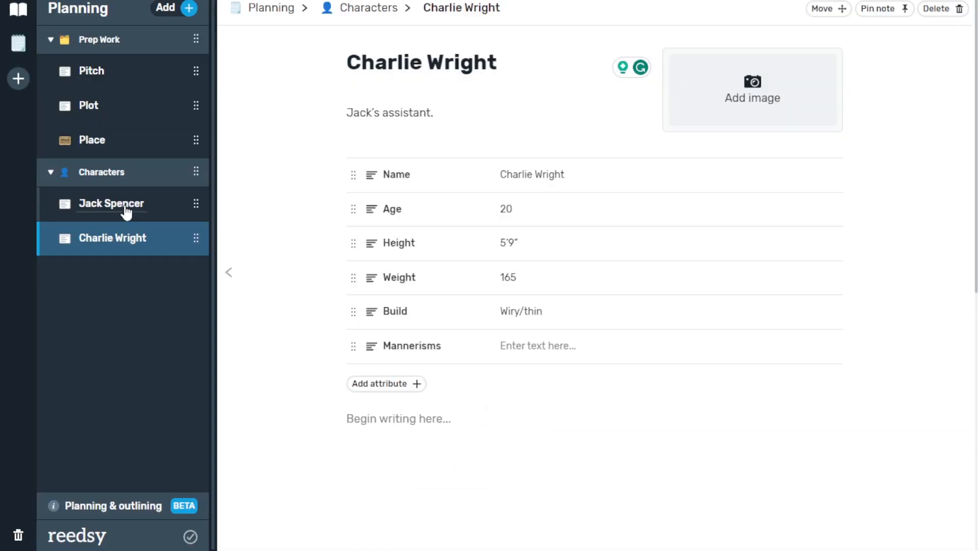
Review the protagonist's note through its Wants & Needs and Primary Arc sections and return to the assistant character's note.
left_click(126, 212)
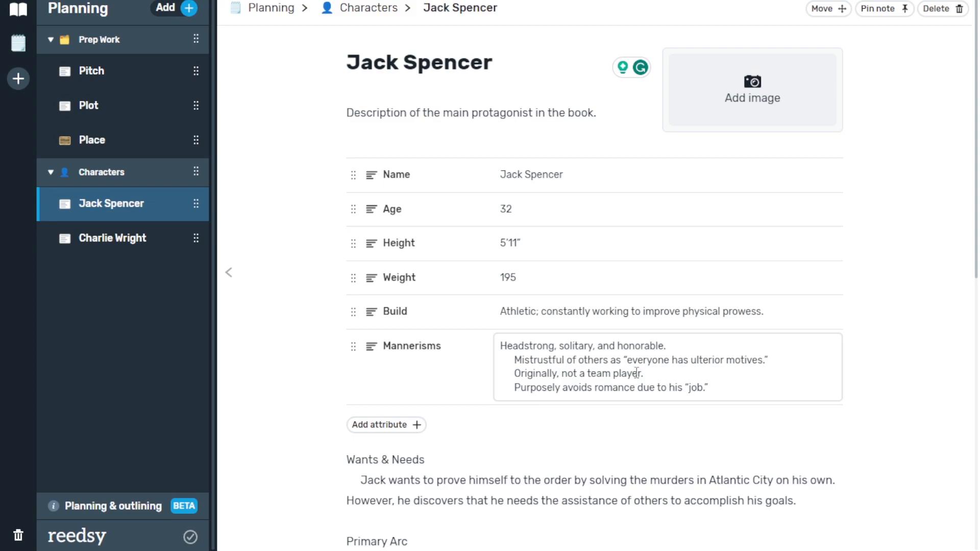
scroll(328, 345, "down", 3)
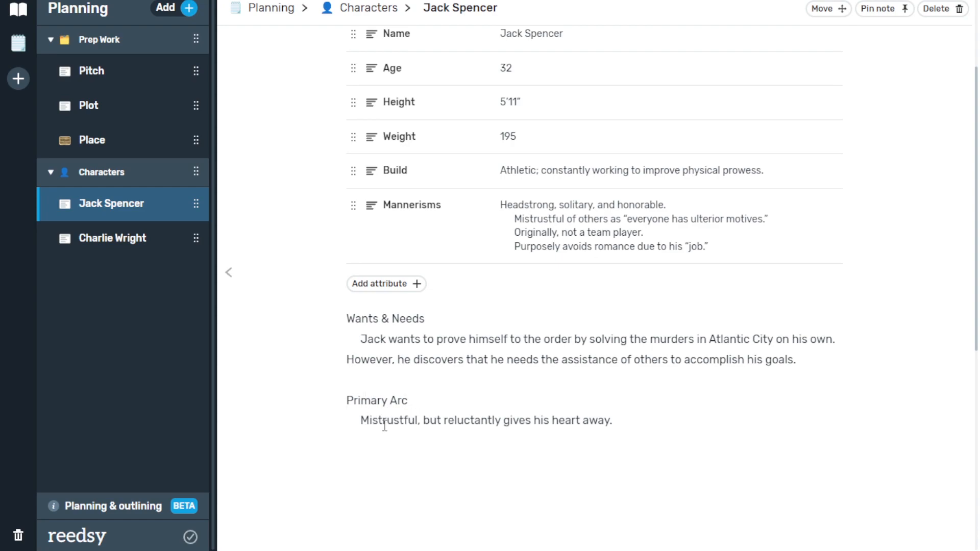
scroll(510, 418, "up", 3)
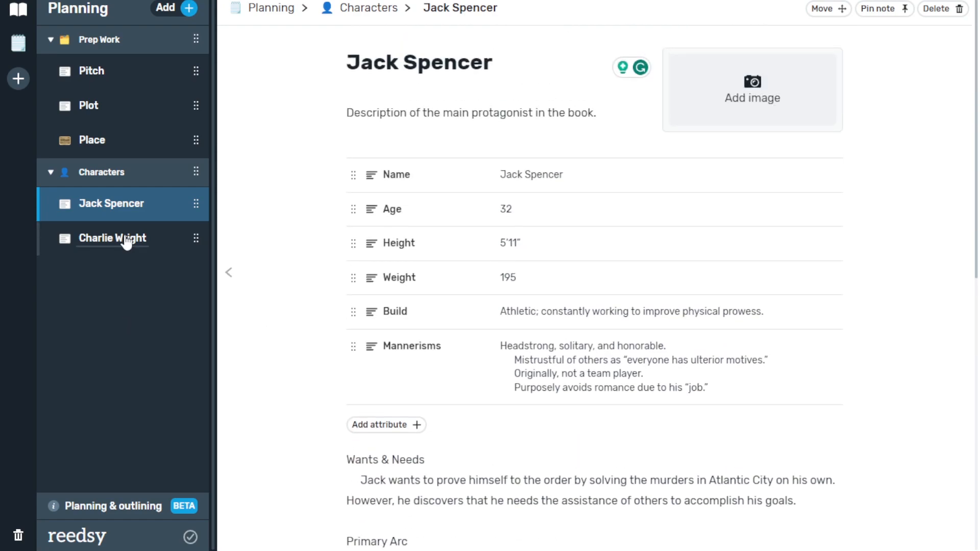
left_click(126, 240)
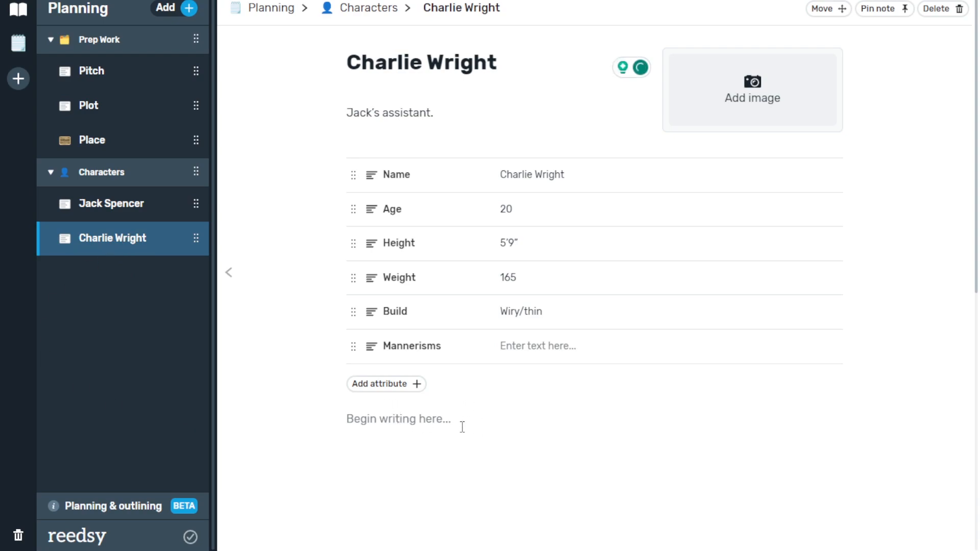
Write Wants and Needs in the body of the assistant character's note and set the Mannerisms attribute to Somewhat shy.
type("Wa")
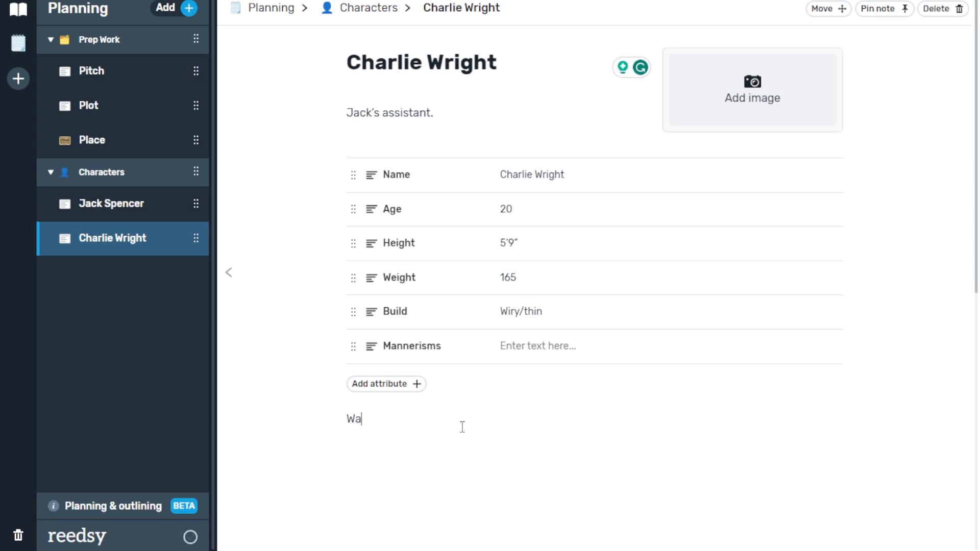
type("nts and Needs")
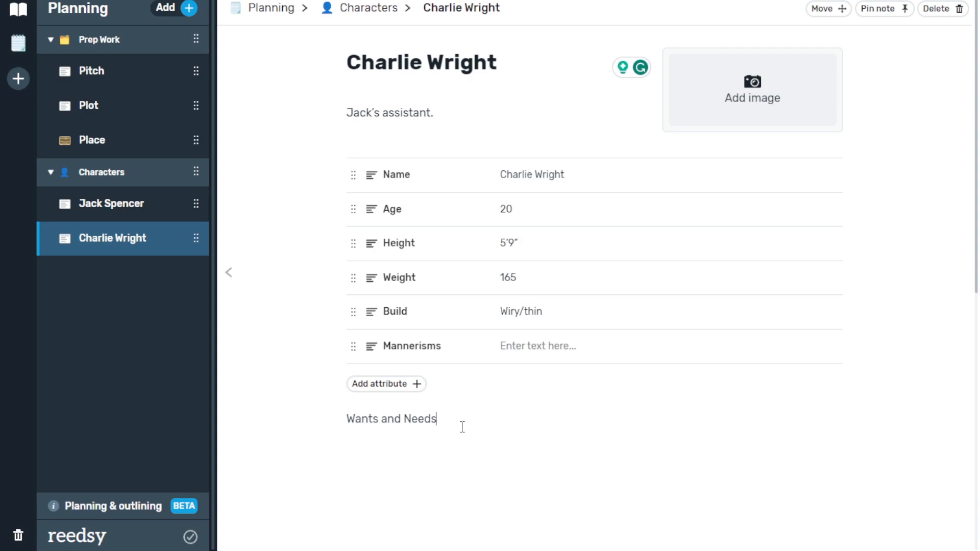
left_click(582, 345)
type("Somewh")
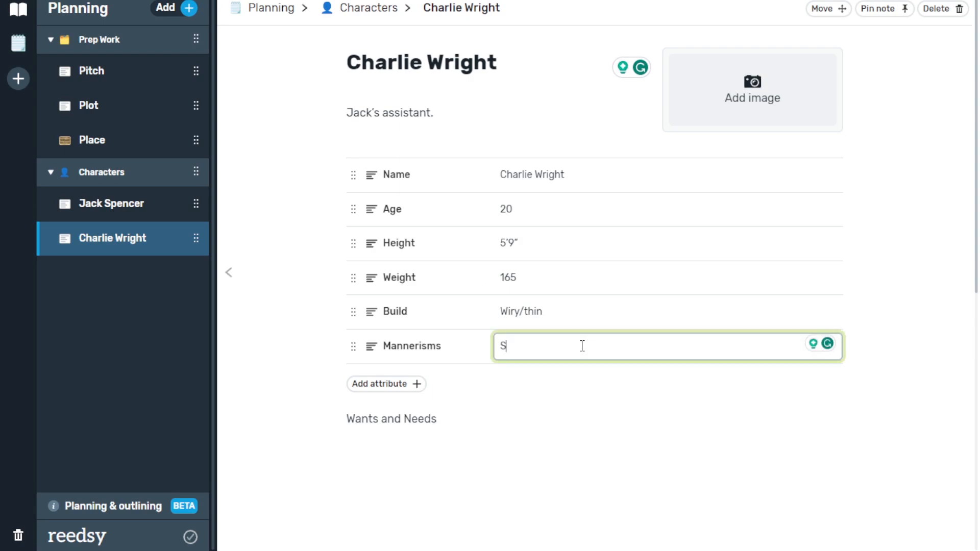
type("at shy")
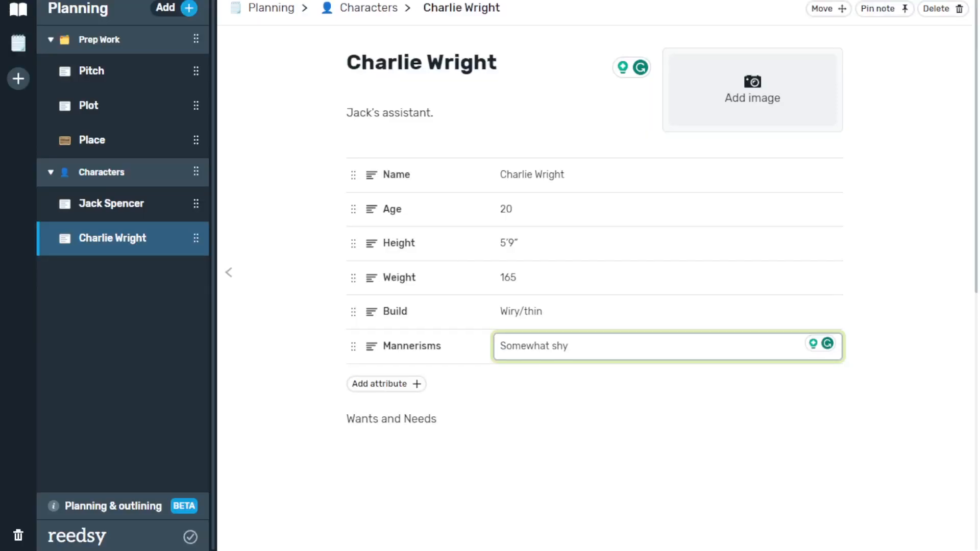
left_click(921, 215)
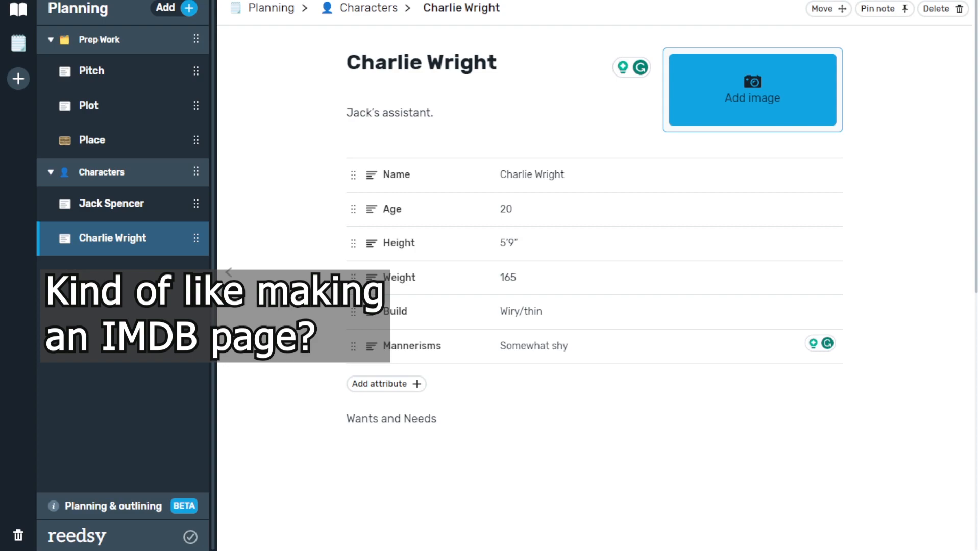
Add a portrait image to the assistant character's note and remove it again.
double_click(613, 104)
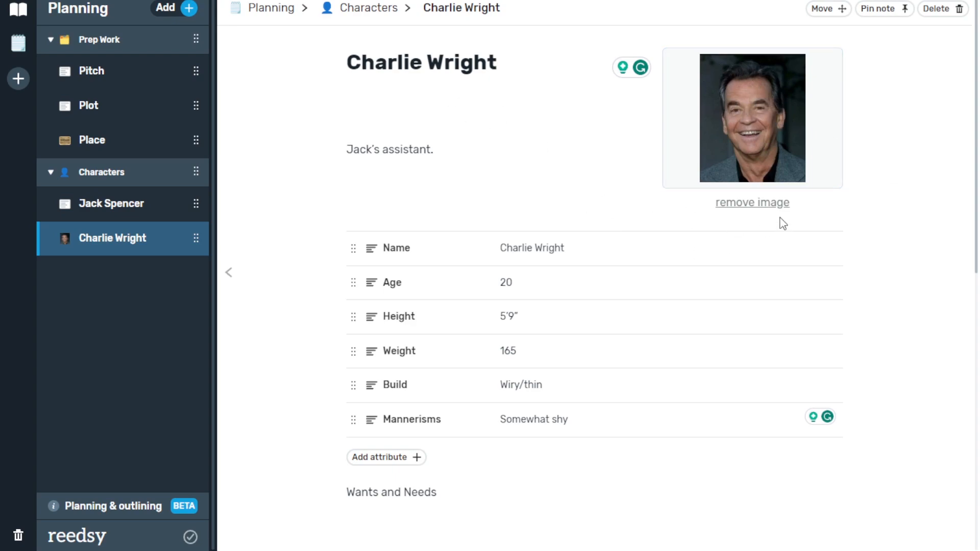
left_click(763, 208)
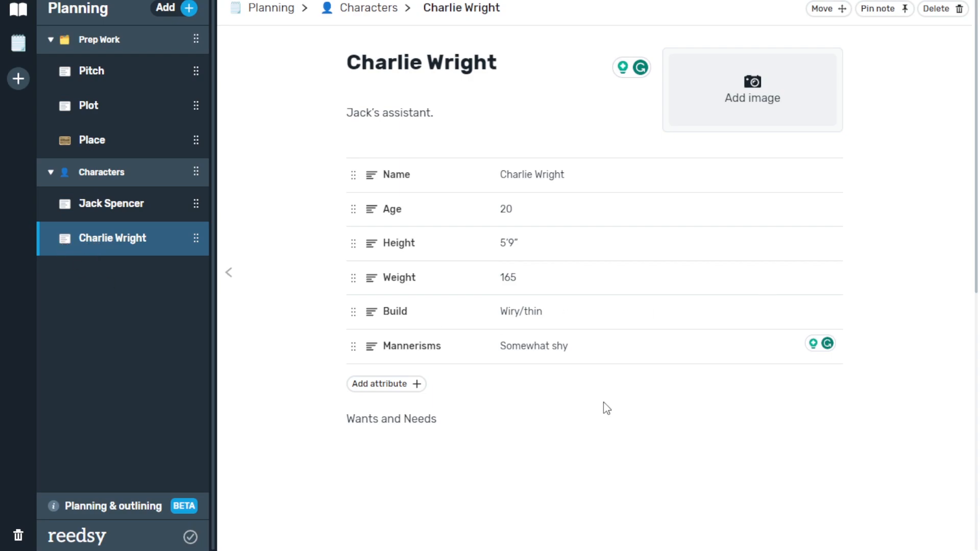
Add a Checkbox attribute below Mannerisms in the assistant character's note.
left_click(393, 388)
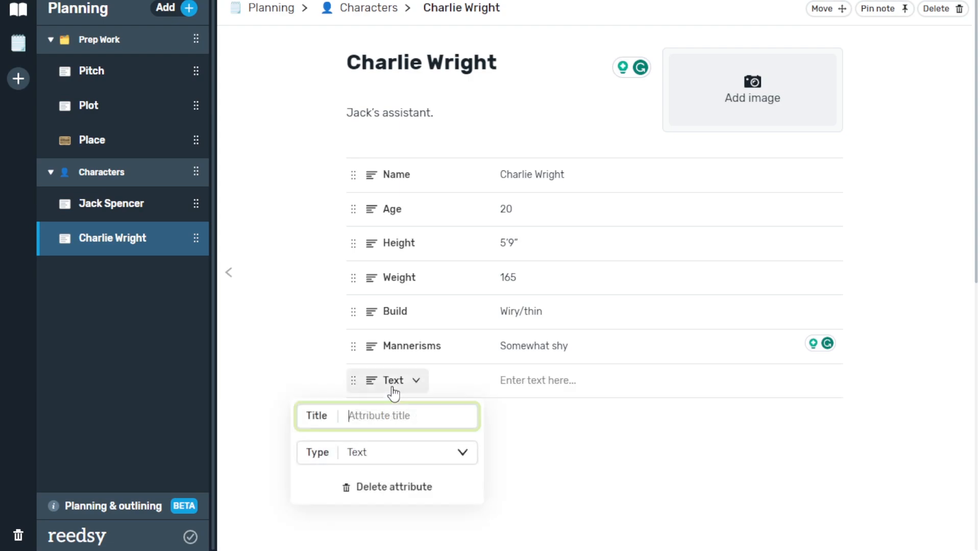
scroll(527, 424, "down", 3)
left_click(369, 315)
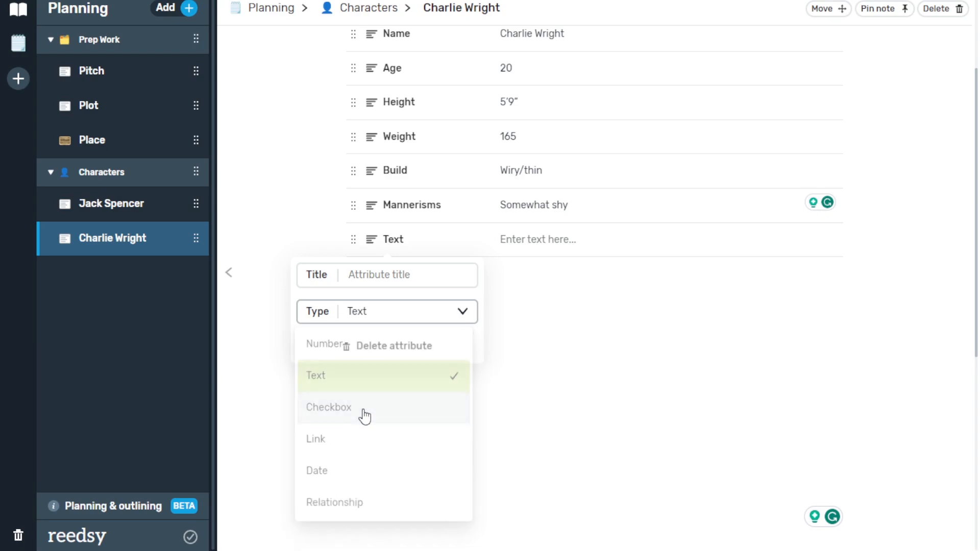
left_click(365, 416)
left_click(362, 406)
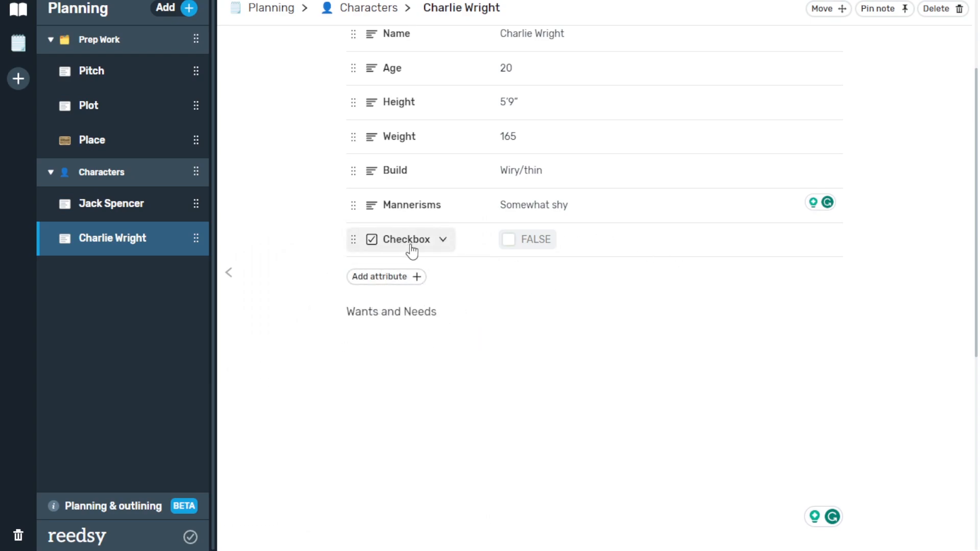
Title the checkbox attribute Add to Blog and set it to TRUE.
left_click(411, 250)
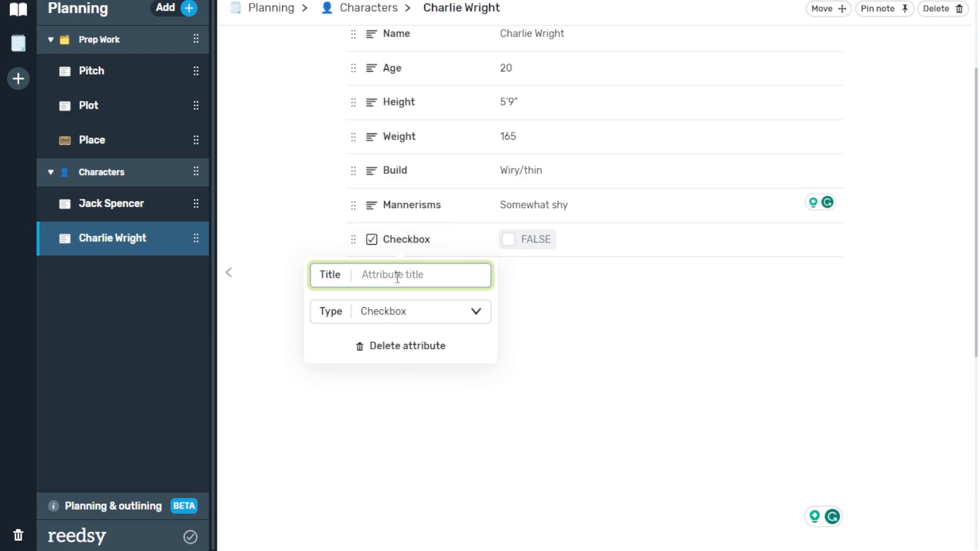
type("B")
key("BackSpace")
type("Add to Blog")
key("Return")
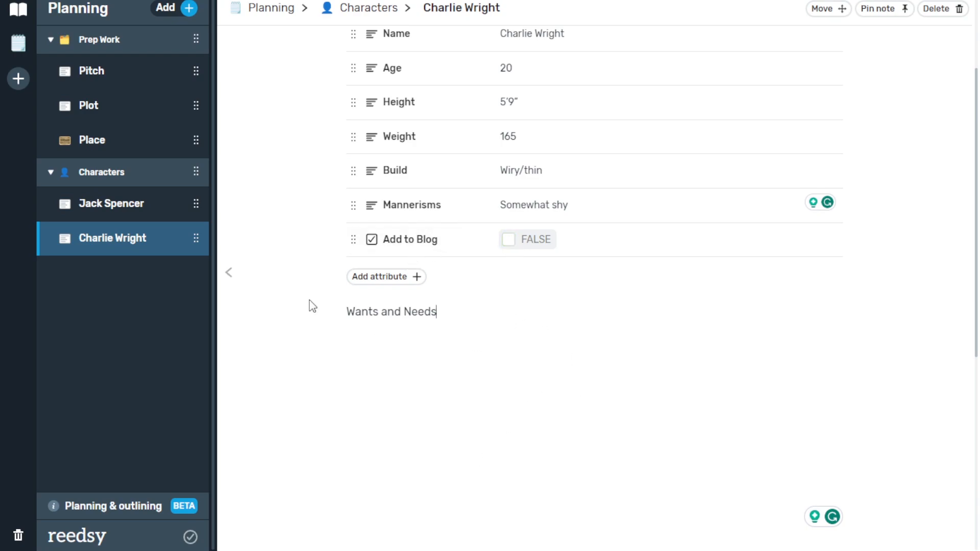
left_click(508, 239)
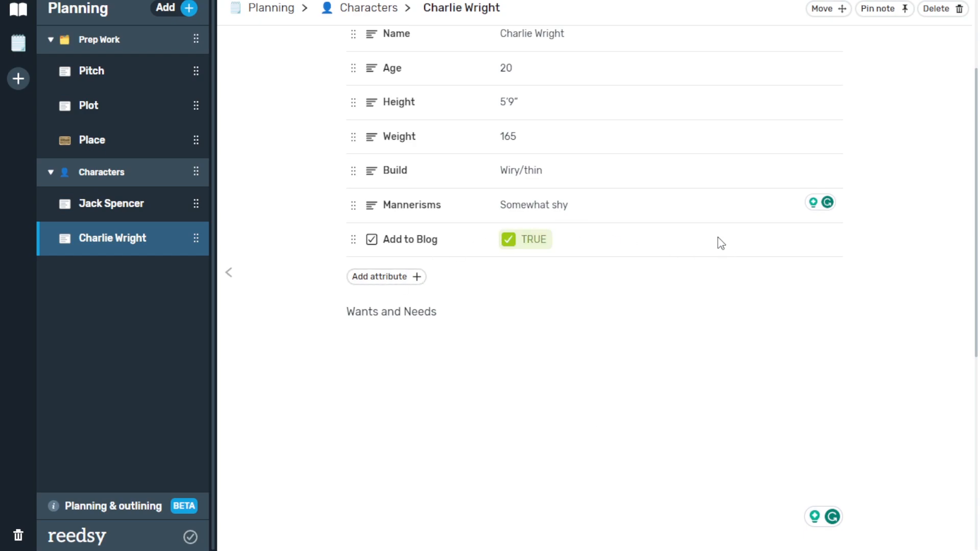
Delete the Add to Blog attribute from the assistant character's note.
left_click(442, 244)
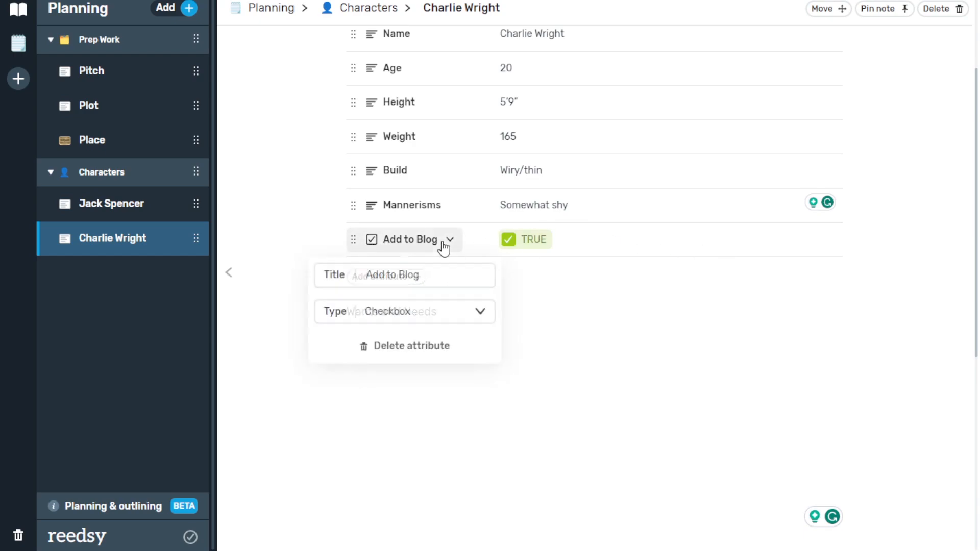
left_click(421, 347)
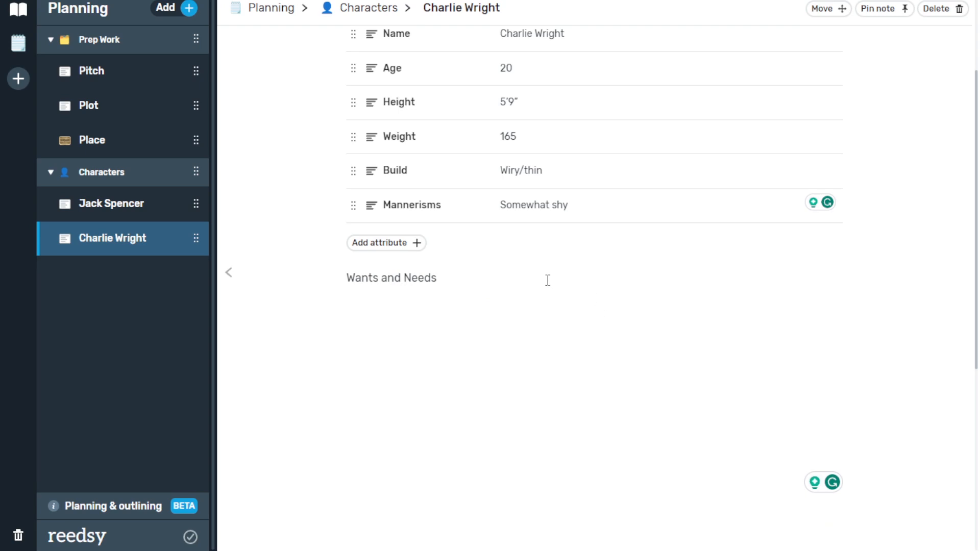
Add a Link attribute below Mannerisms in the assistant character's note.
left_click(386, 243)
left_click(377, 449)
left_click(623, 388)
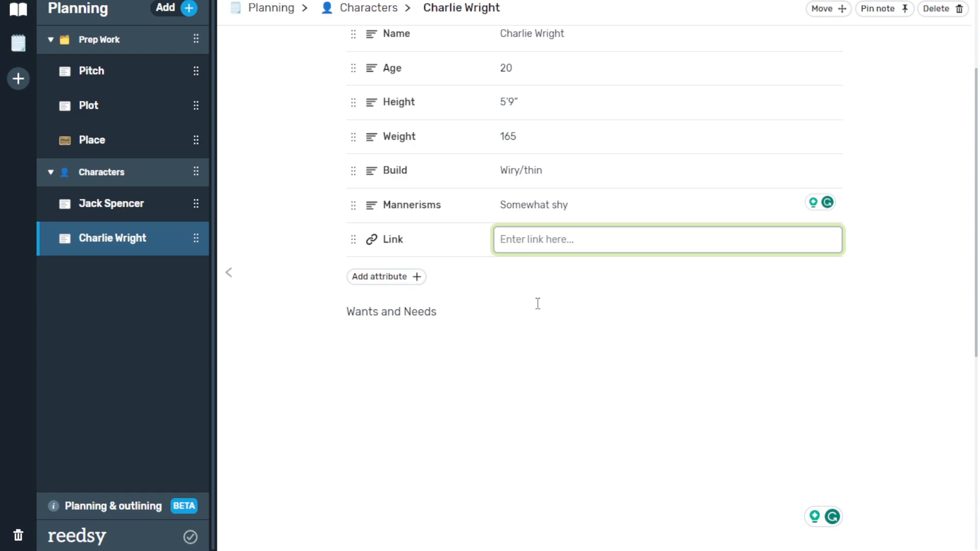
Go to the Place note in Prep Work and open its linked Atlantic City history web page.
left_click(94, 146)
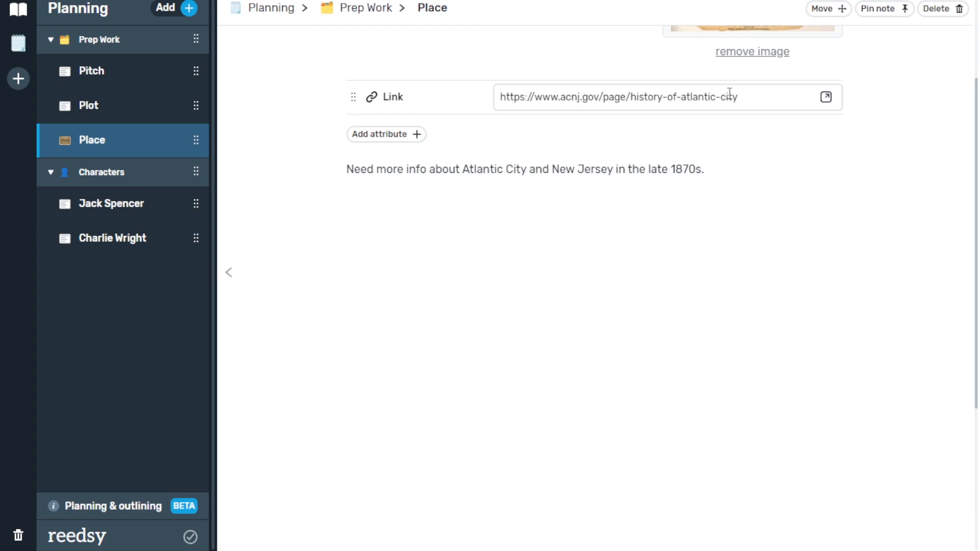
left_click(826, 99)
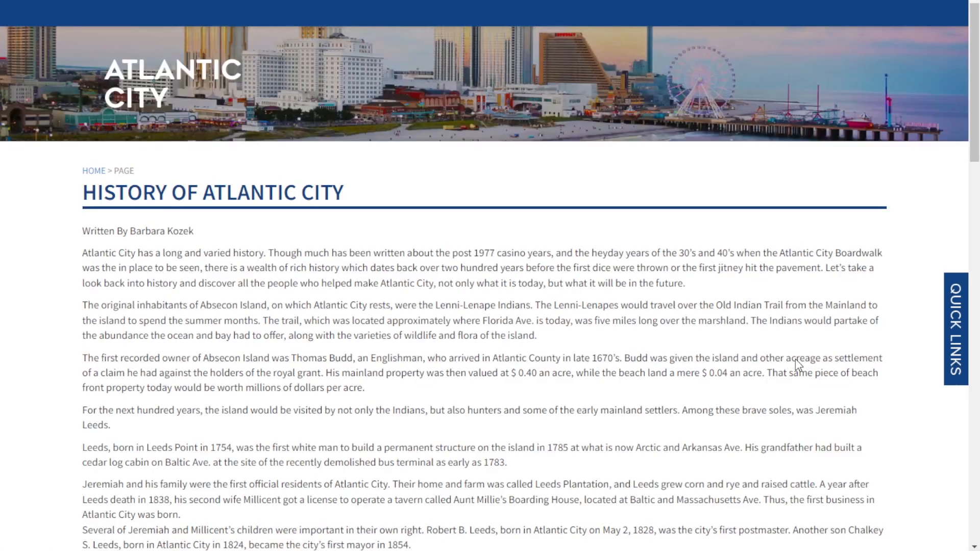